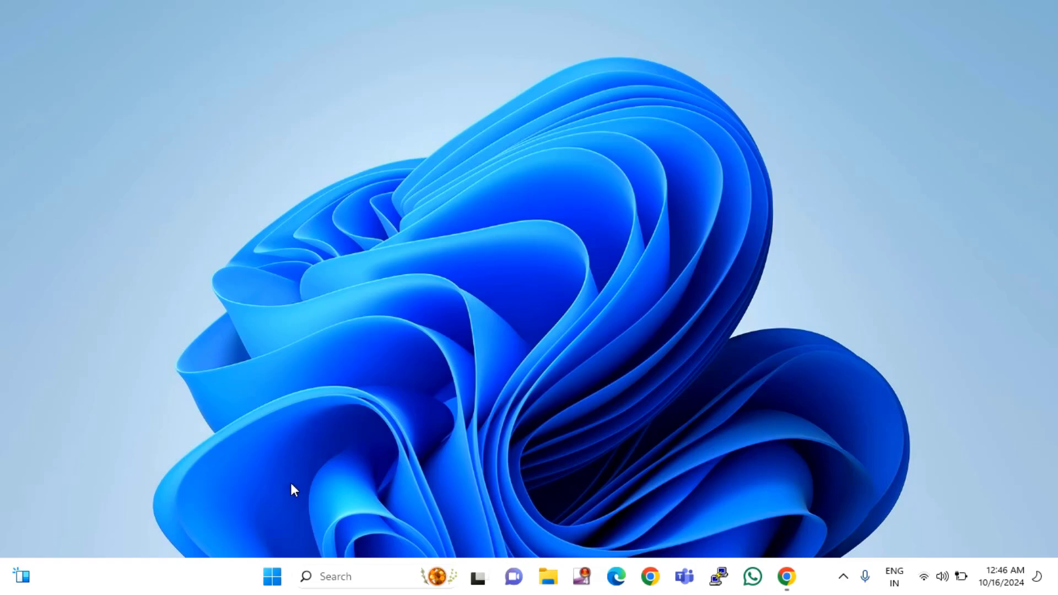
Step: Search Windows for "disk" and open the Disk Cleanup app
{"action": "left_click", "coordinate": [273, 578]}
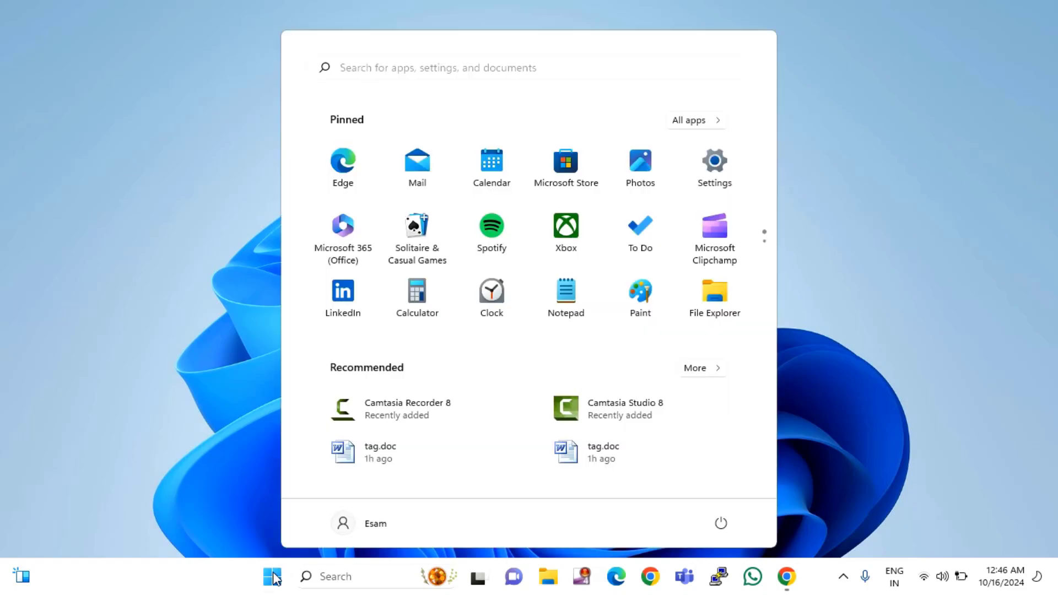
{"action": "left_click", "coordinate": [414, 68]}
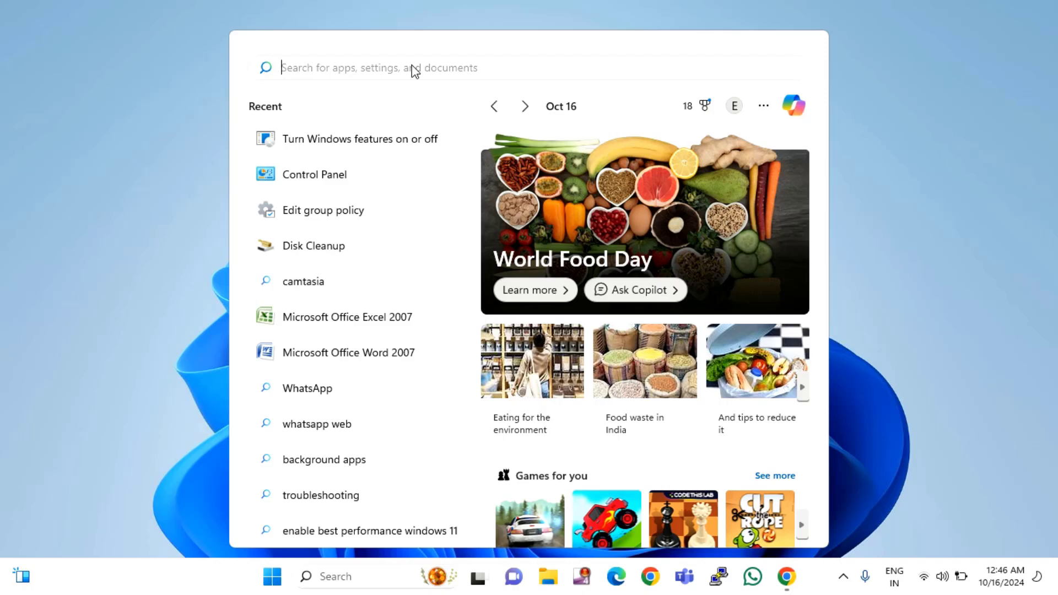
{"action": "type", "text": "dis"}
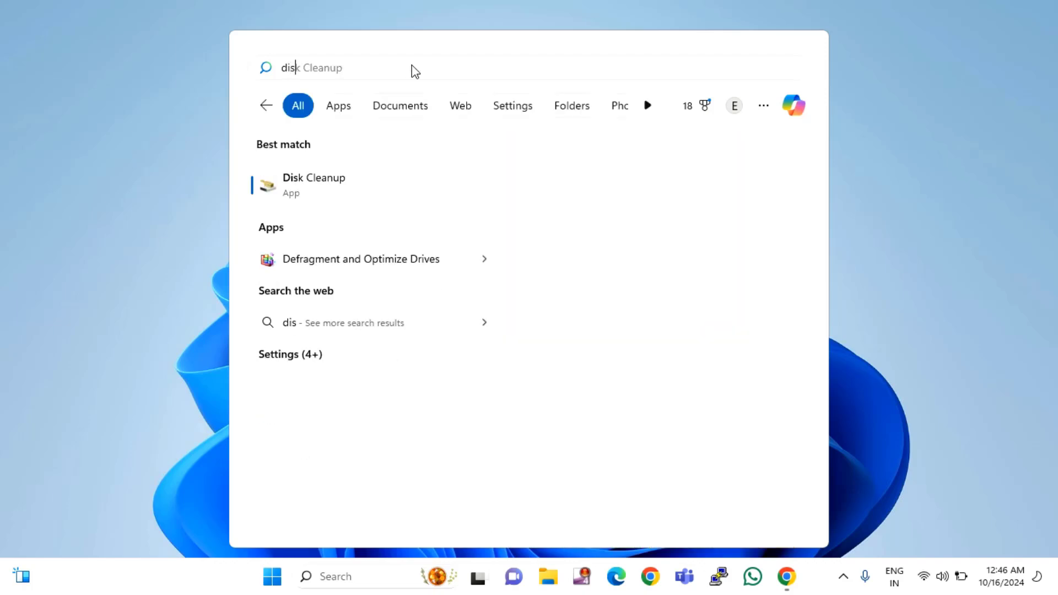
{"action": "type", "text": "k"}
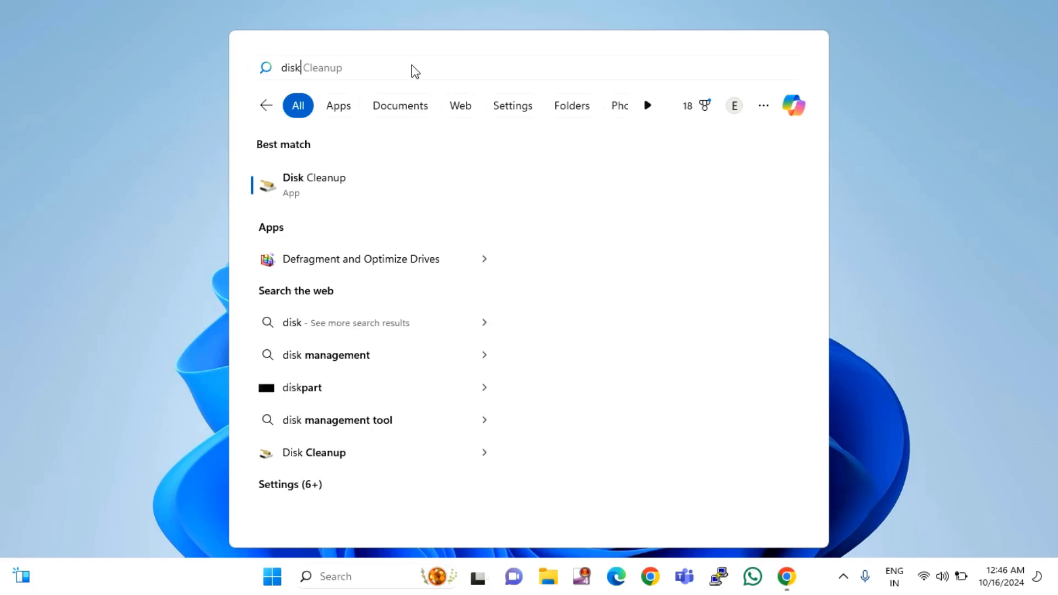
{"action": "left_click", "coordinate": [343, 205]}
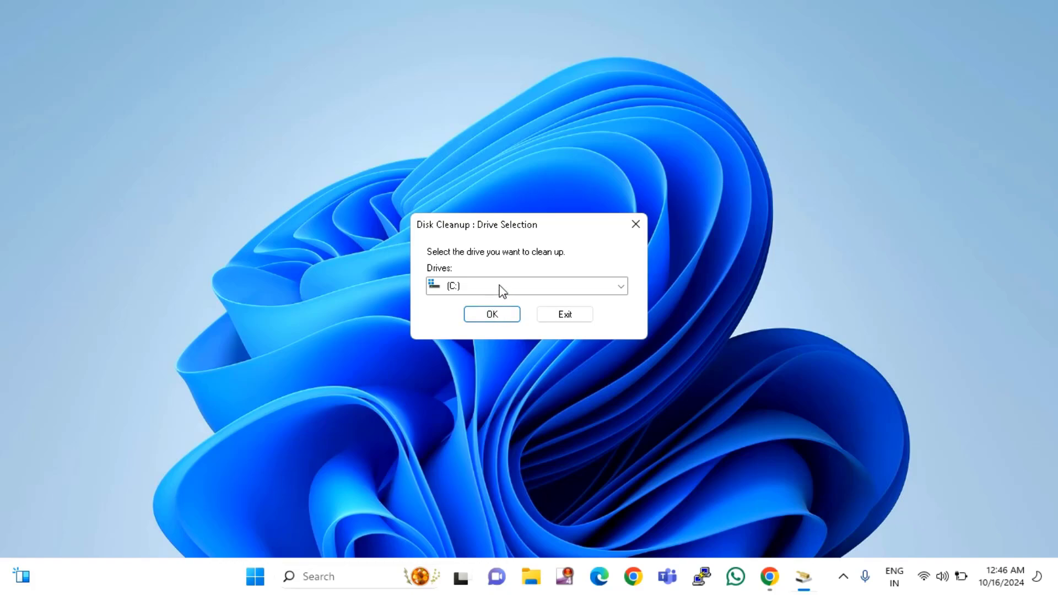
Step: Scan drive C: for unnecessary files and permanently delete the preselected file categories
{"action": "left_click", "coordinate": [502, 291]}
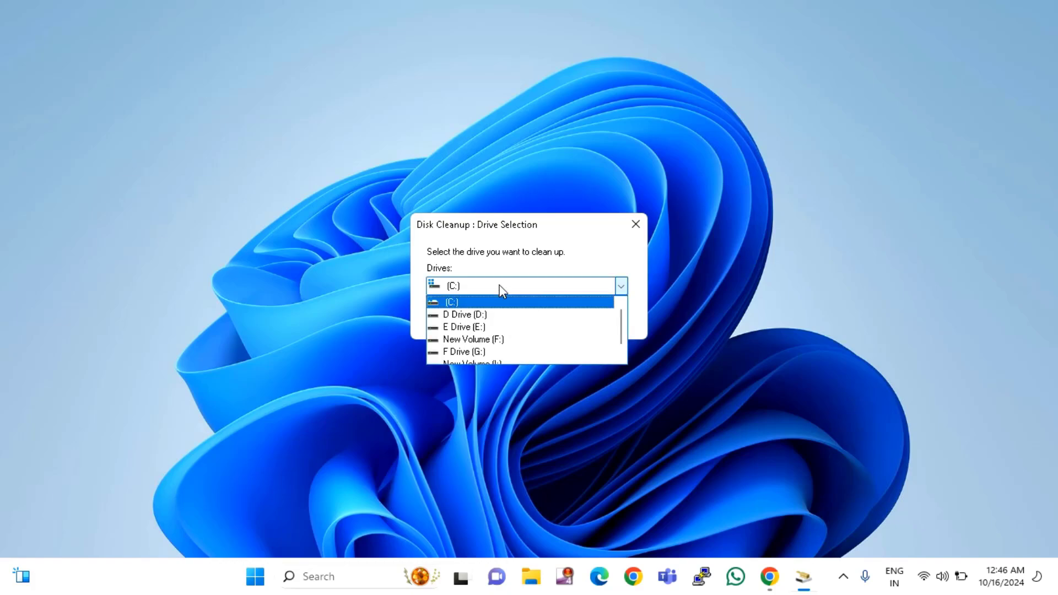
{"action": "left_click", "coordinate": [499, 286]}
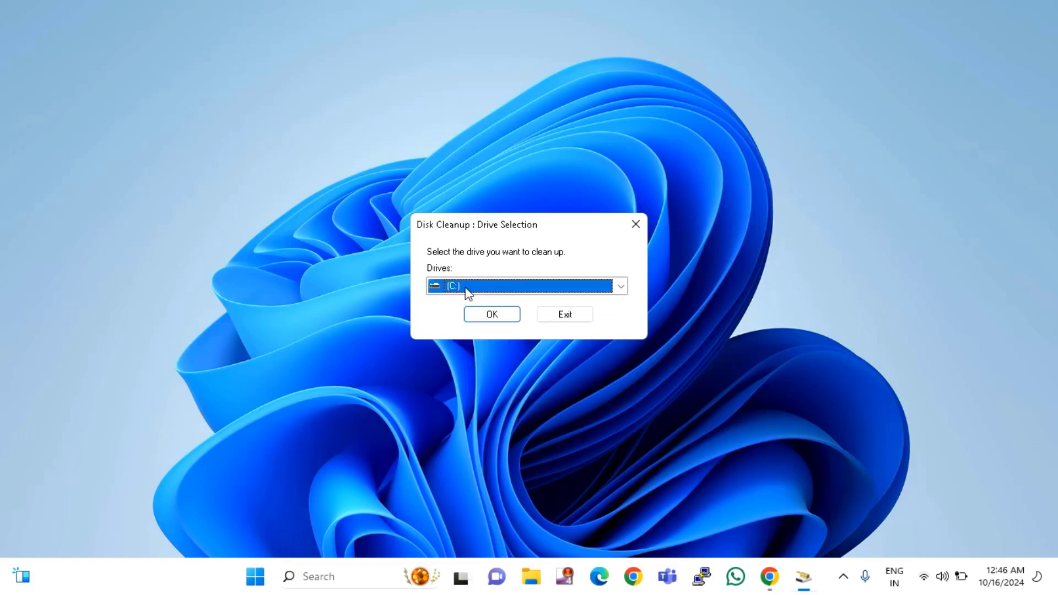
{"action": "left_click", "coordinate": [499, 317]}
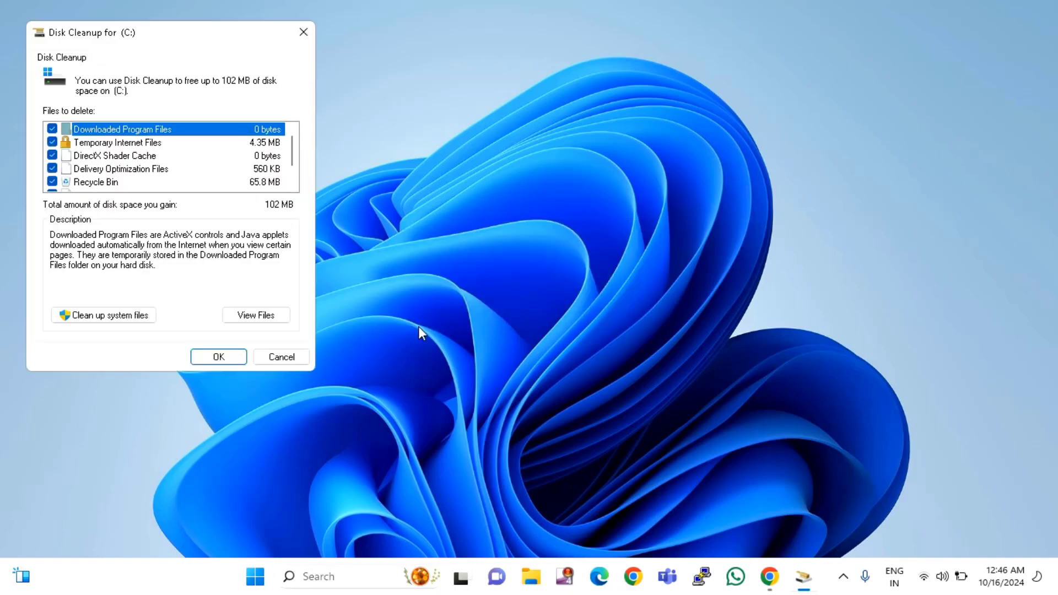
{"action": "scroll", "coordinate": [88, 176], "scroll_direction": "down", "scroll_amount": 1}
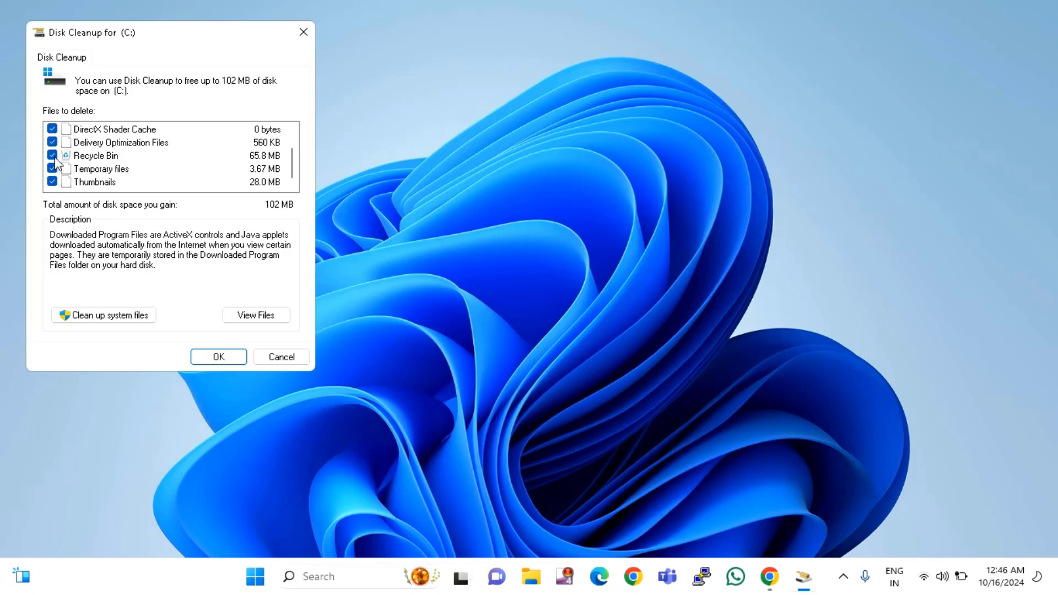
{"action": "scroll", "coordinate": [57, 176], "scroll_direction": "up", "scroll_amount": 1}
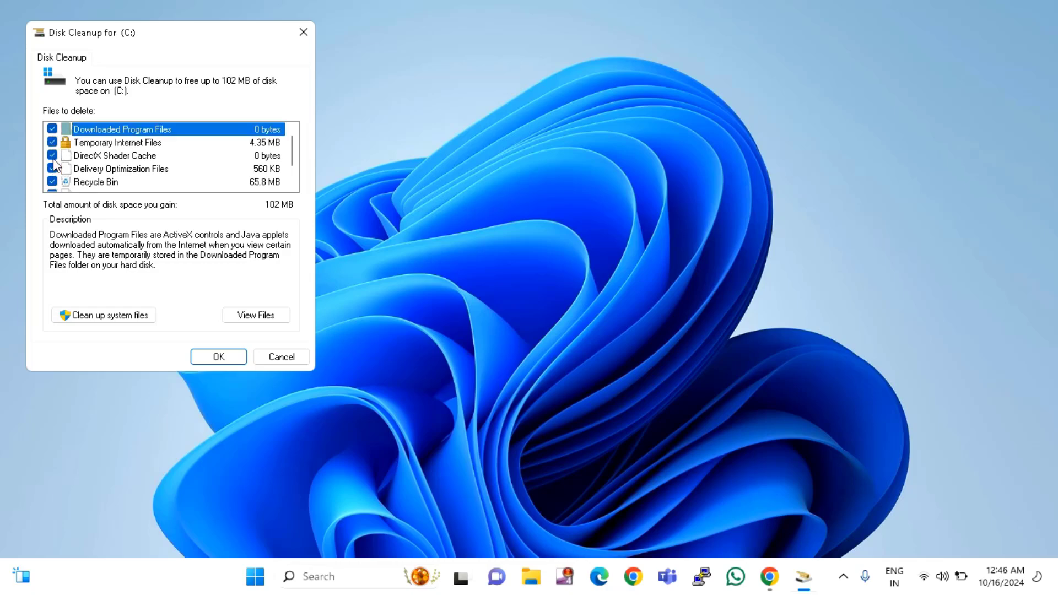
{"action": "left_click", "coordinate": [227, 361]}
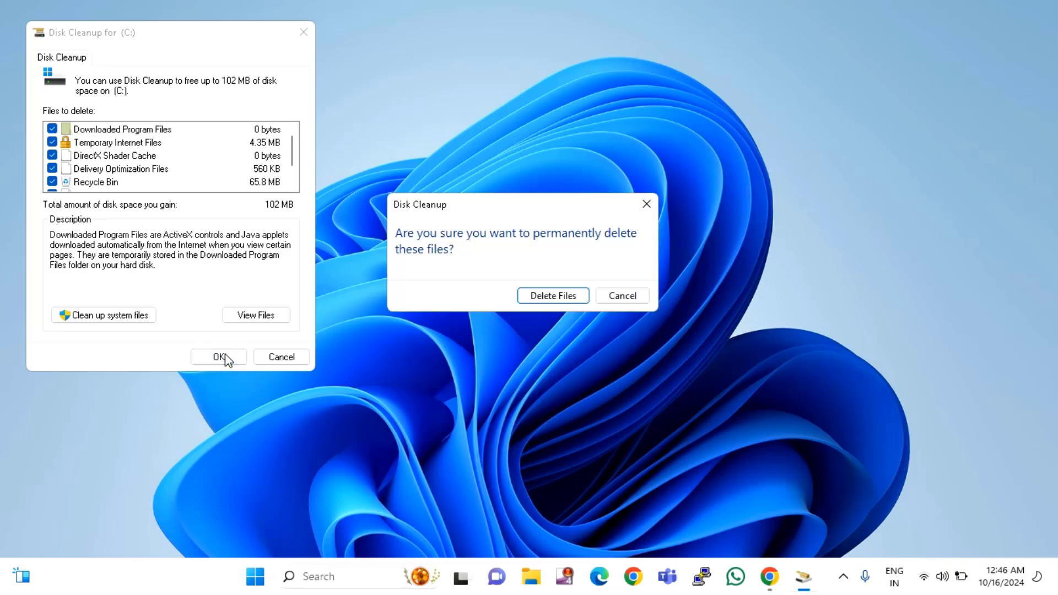
{"action": "left_click", "coordinate": [554, 296]}
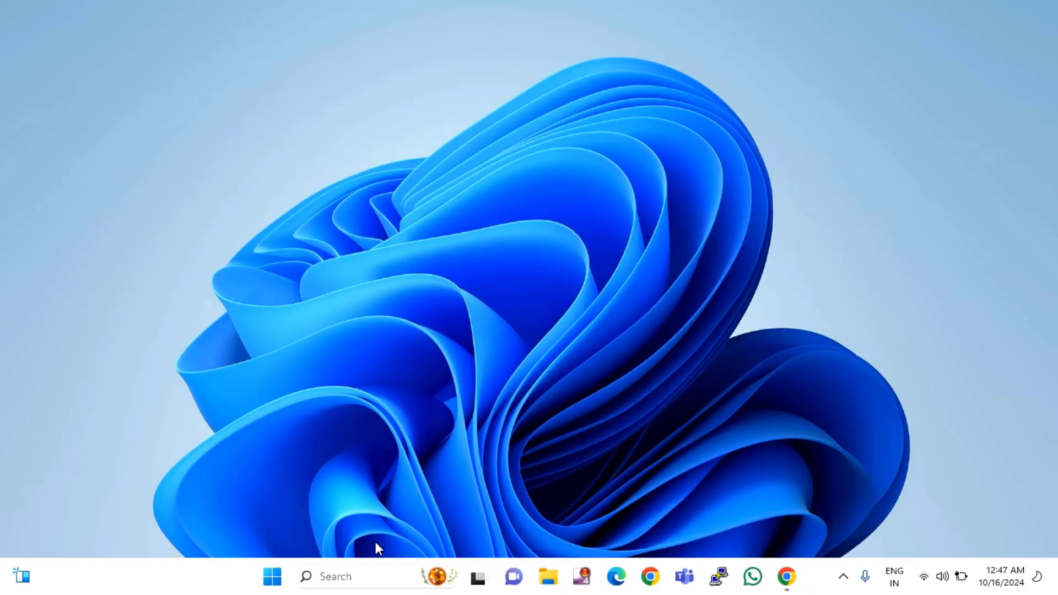
Step: Reopen Disk Cleanup for drive C: through a search for "disk" and rescan the drive with system files included
{"action": "left_click", "coordinate": [342, 576]}
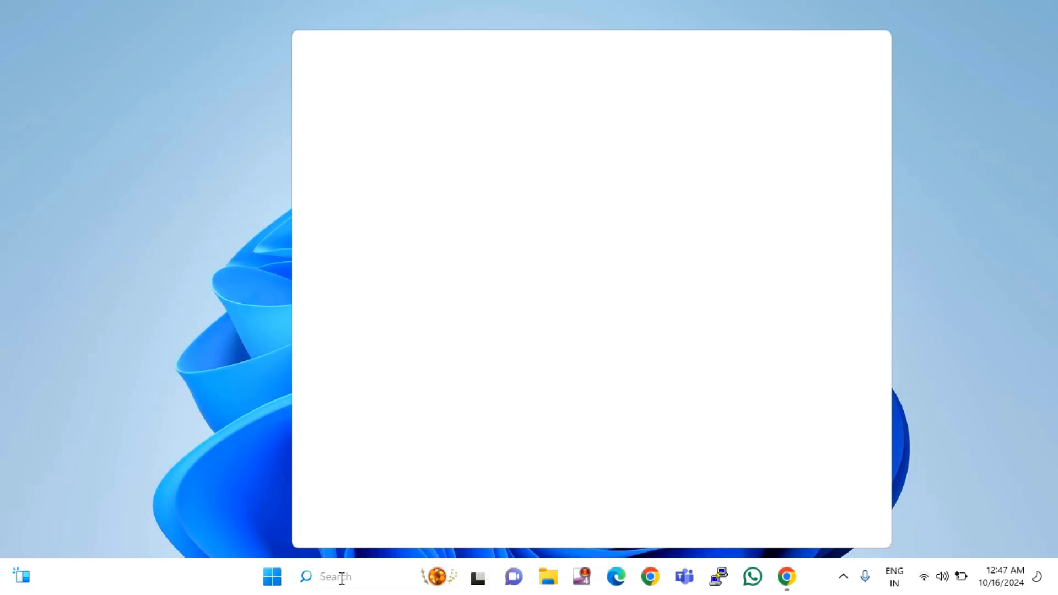
{"action": "type", "text": "disk"}
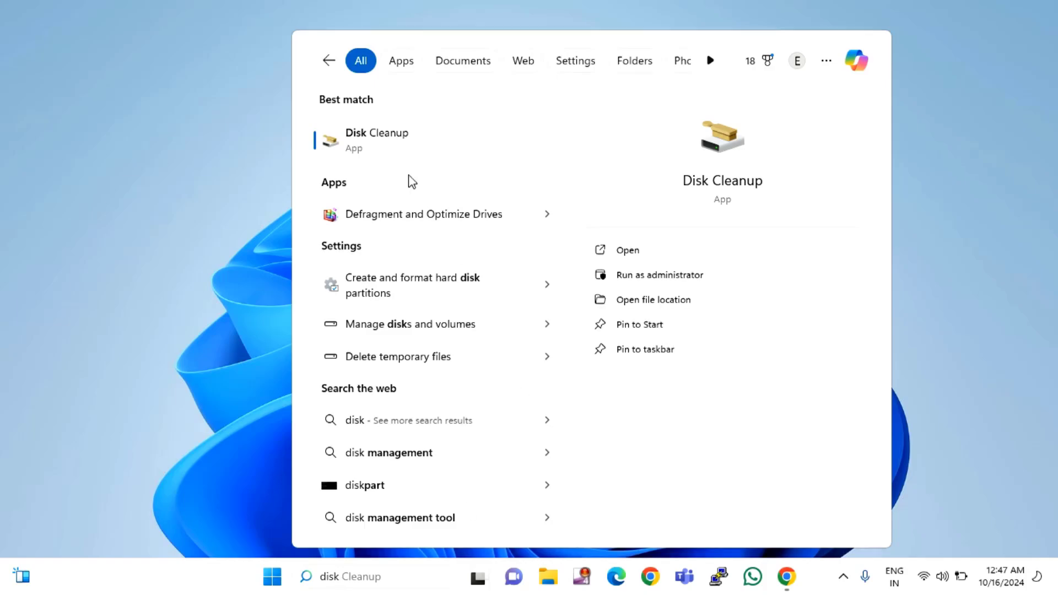
{"action": "left_click", "coordinate": [392, 146]}
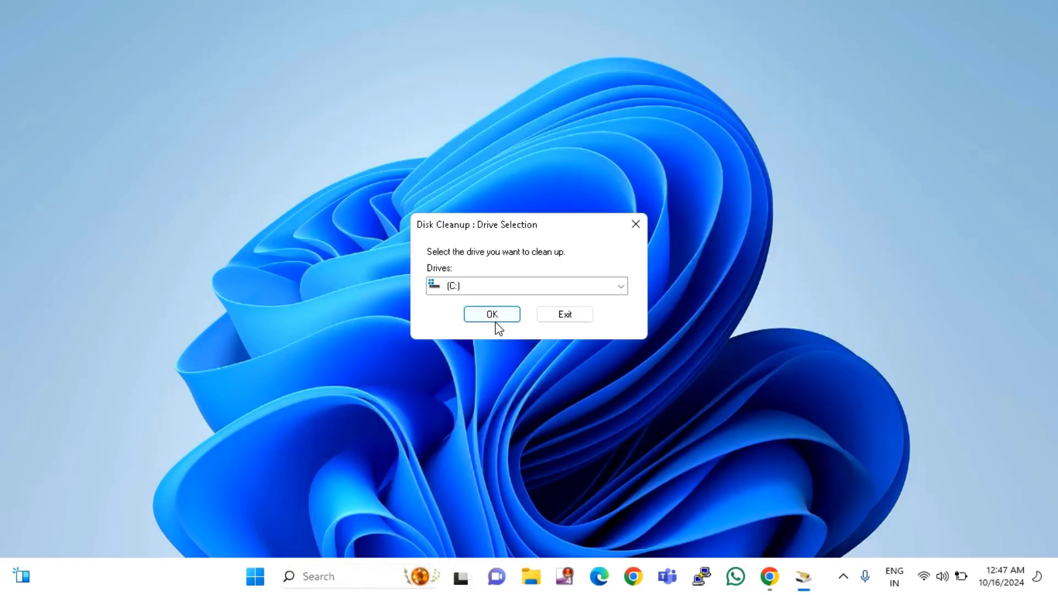
{"action": "left_click", "coordinate": [491, 314]}
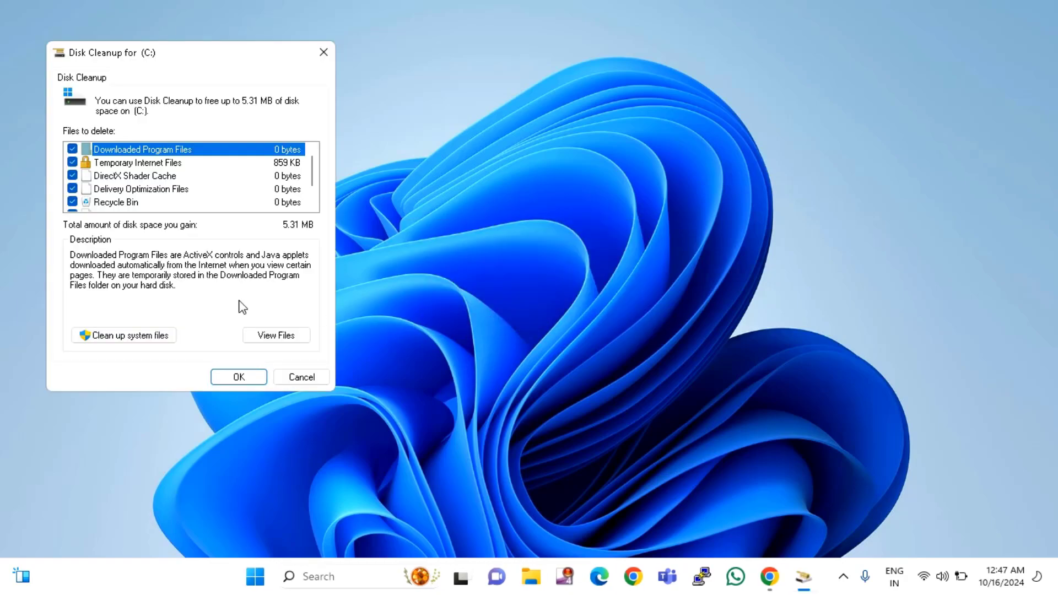
{"action": "left_click", "coordinate": [142, 337]}
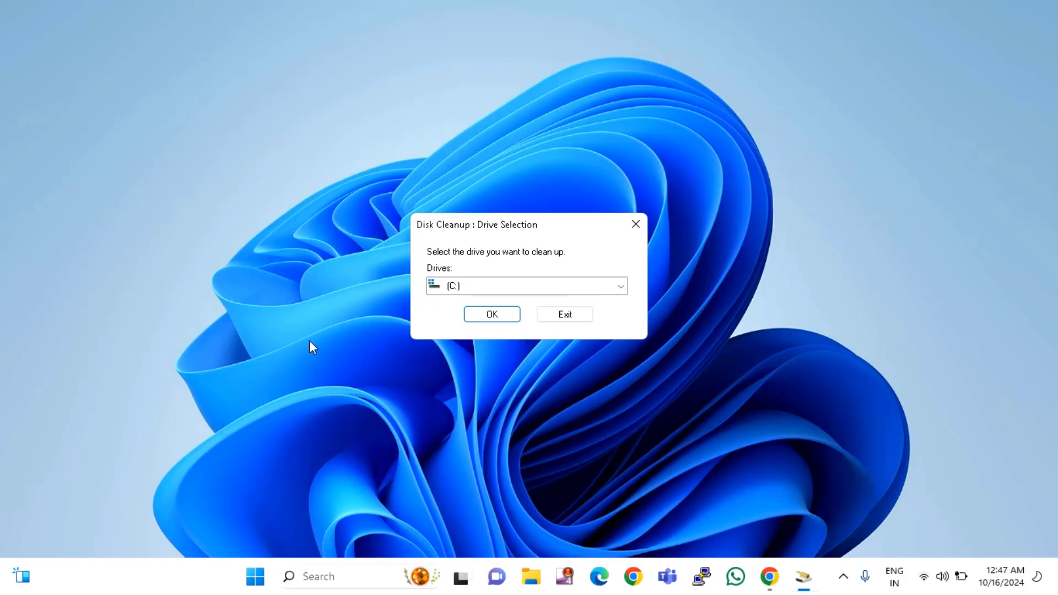
{"action": "left_click", "coordinate": [481, 314]}
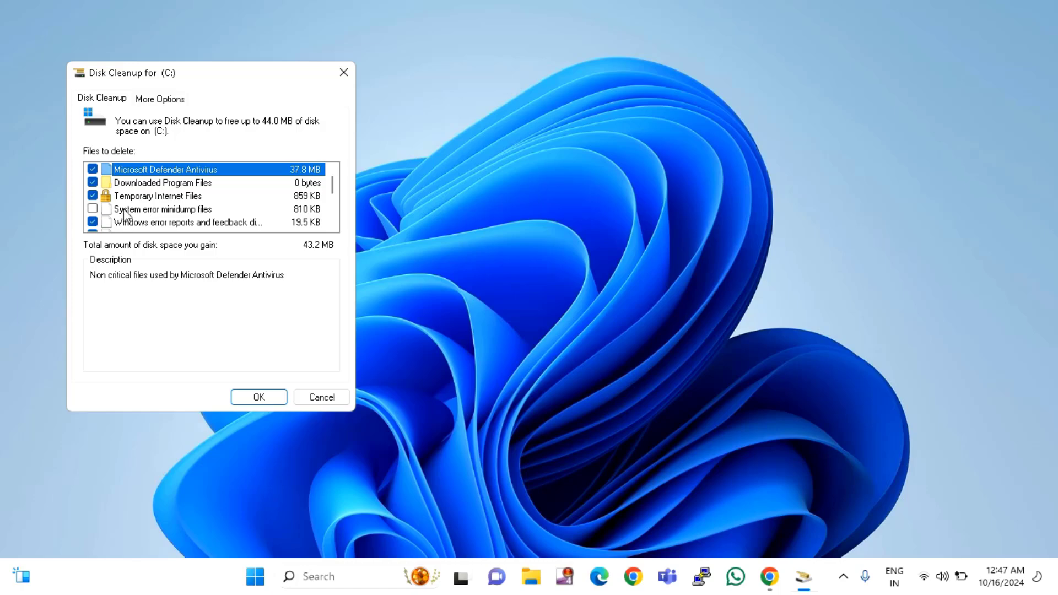
Step: Review the system file categories and permanently delete the preselected ones from drive C:
{"action": "scroll", "coordinate": [226, 215], "scroll_direction": "down", "scroll_amount": 1}
{"action": "scroll", "coordinate": [303, 218], "scroll_direction": "down", "scroll_amount": 2}
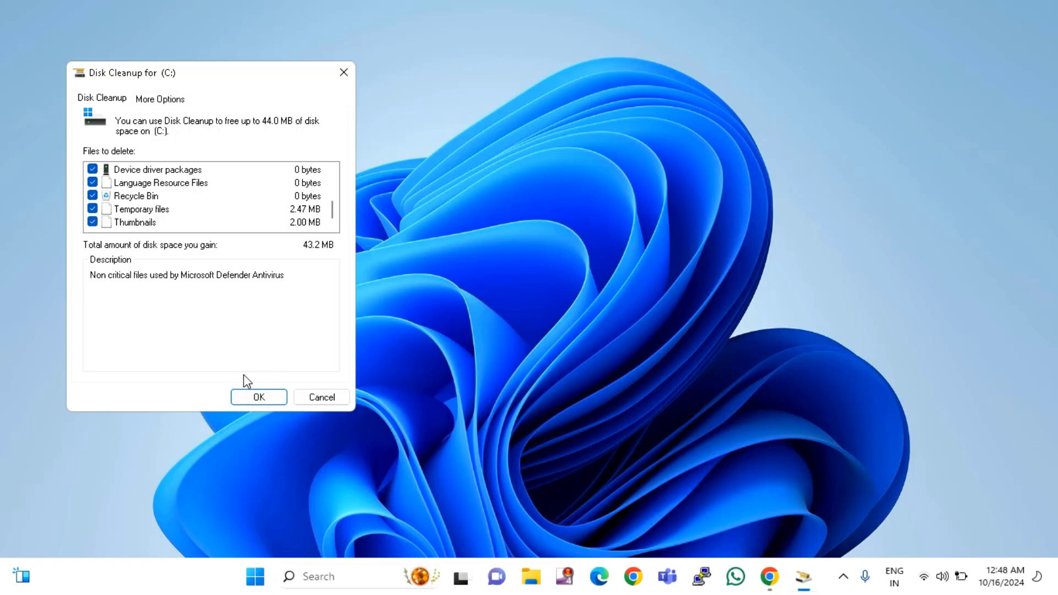
{"action": "left_click", "coordinate": [254, 397]}
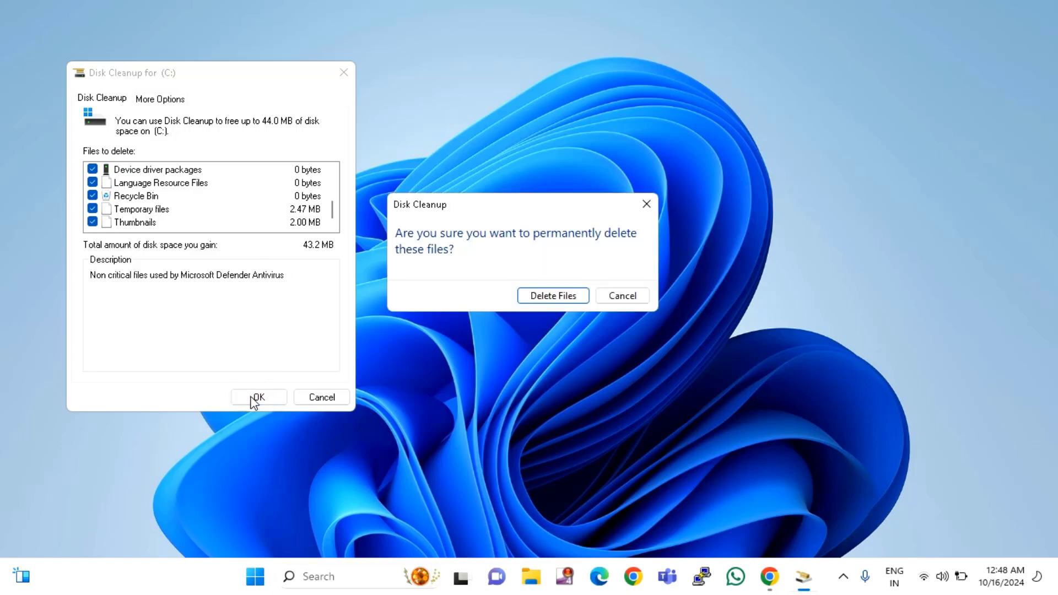
{"action": "left_click", "coordinate": [550, 298]}
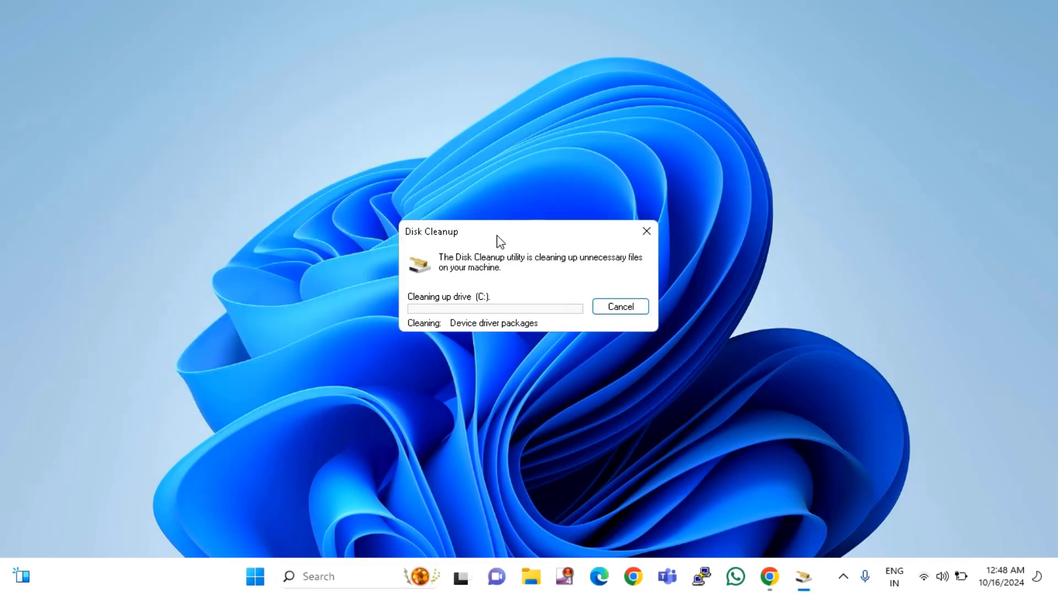
{"action": "left_click_drag", "start_coordinate": [497, 236], "coordinate": [547, 148]}
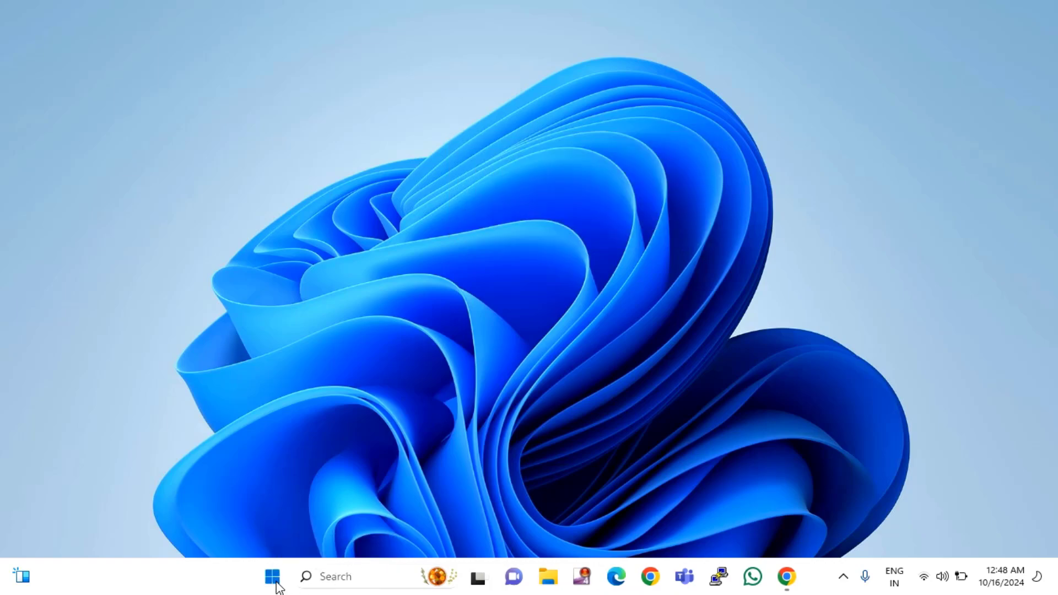
Step: Search Windows for "programs", open Add or remove programs, and sort the installed apps by size
{"action": "left_click", "coordinate": [272, 577]}
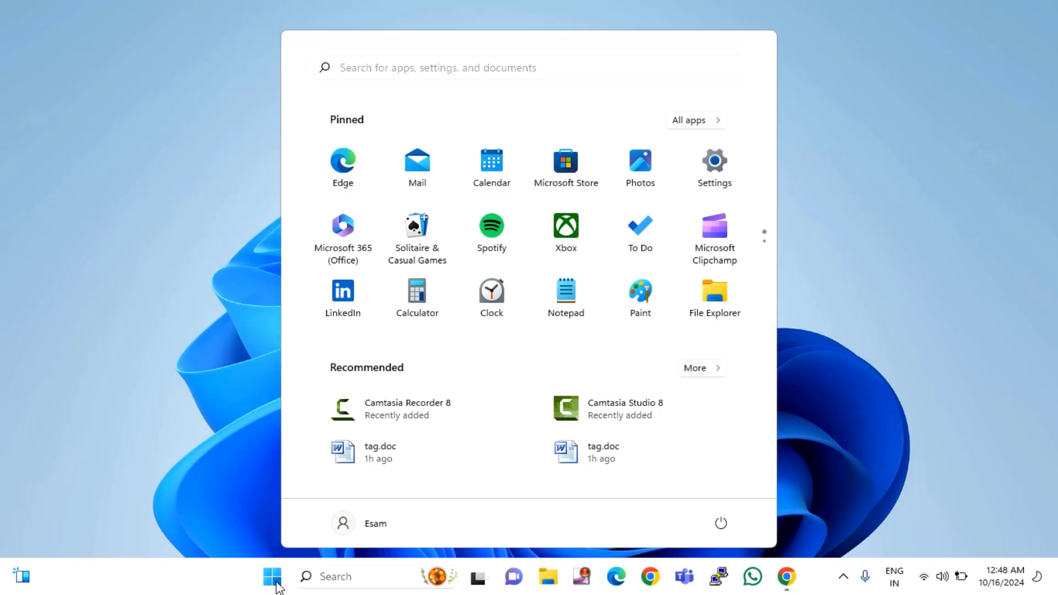
{"action": "left_click", "coordinate": [520, 68]}
{"action": "type", "text": "pro"}
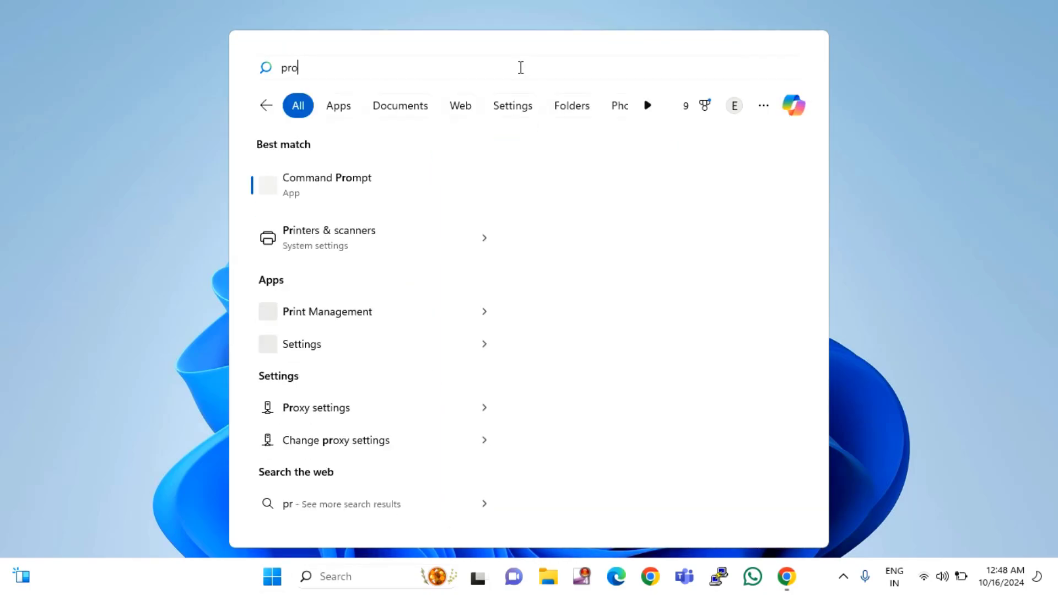
{"action": "type", "text": "gra"}
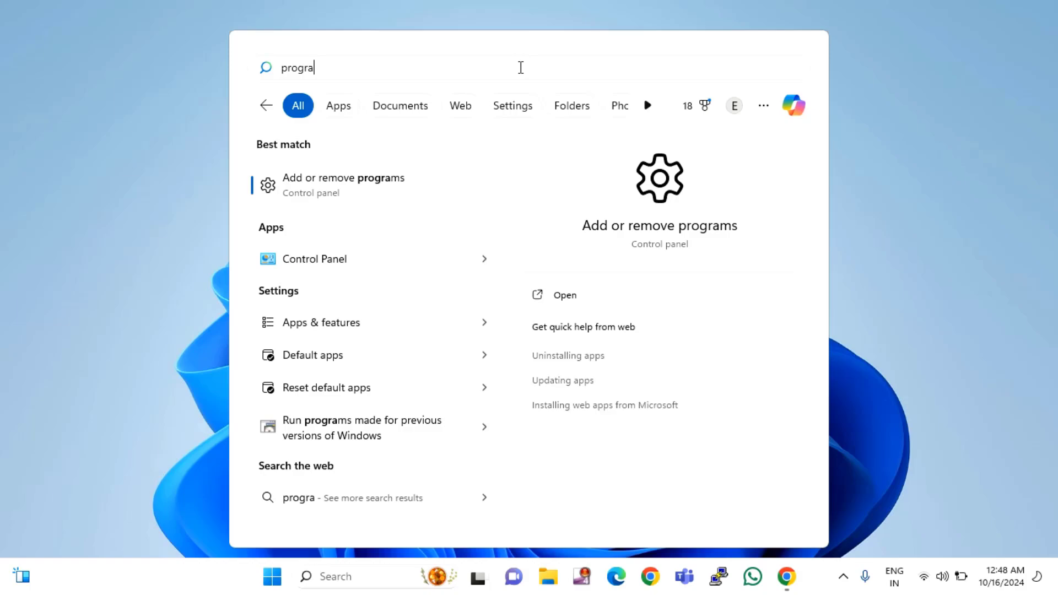
{"action": "type", "text": "ms"}
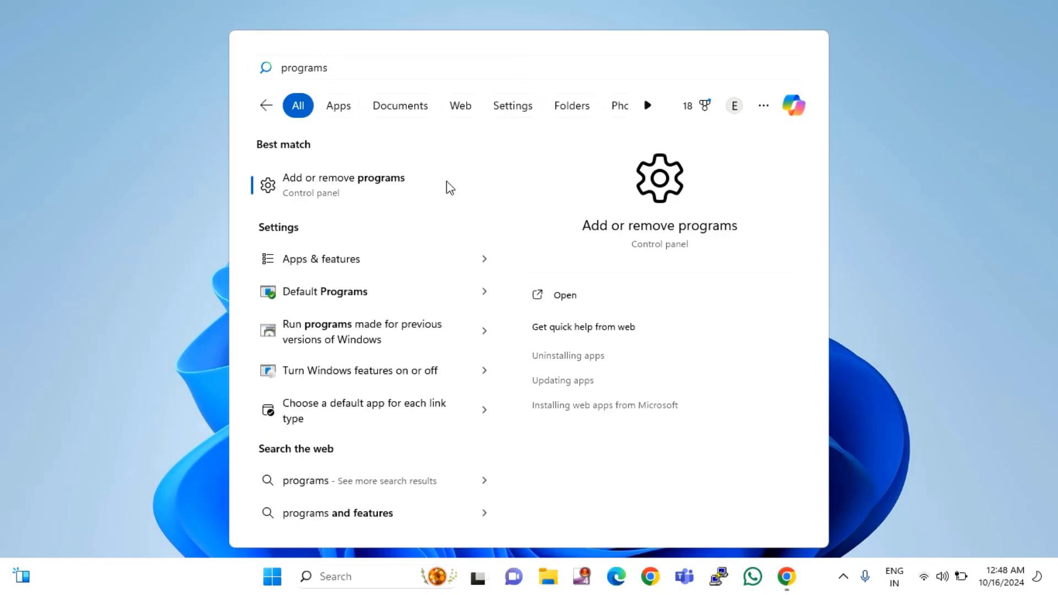
{"action": "left_click", "coordinate": [419, 186]}
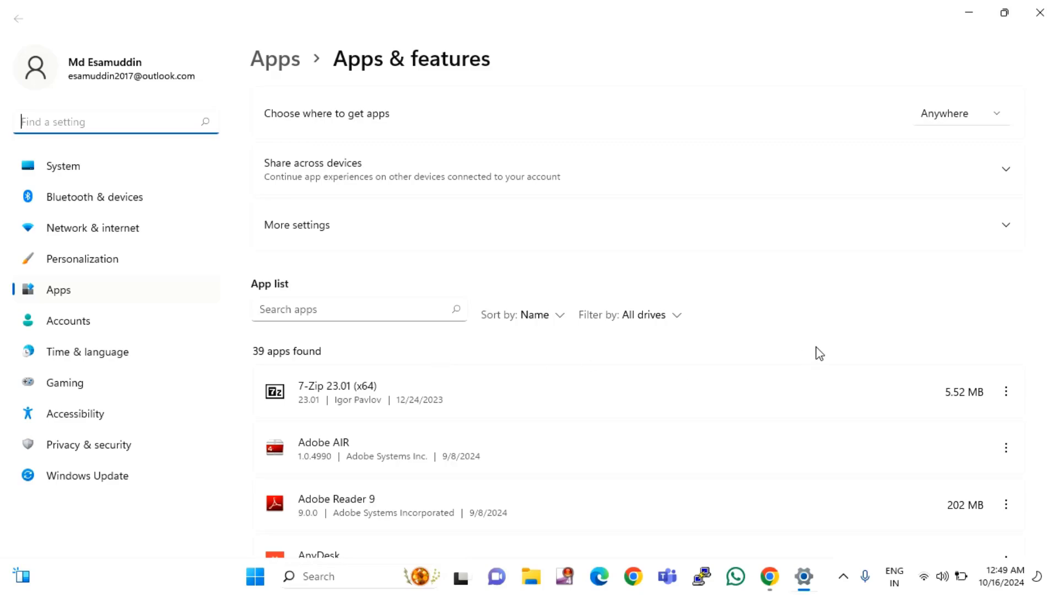
{"action": "left_click", "coordinate": [549, 317]}
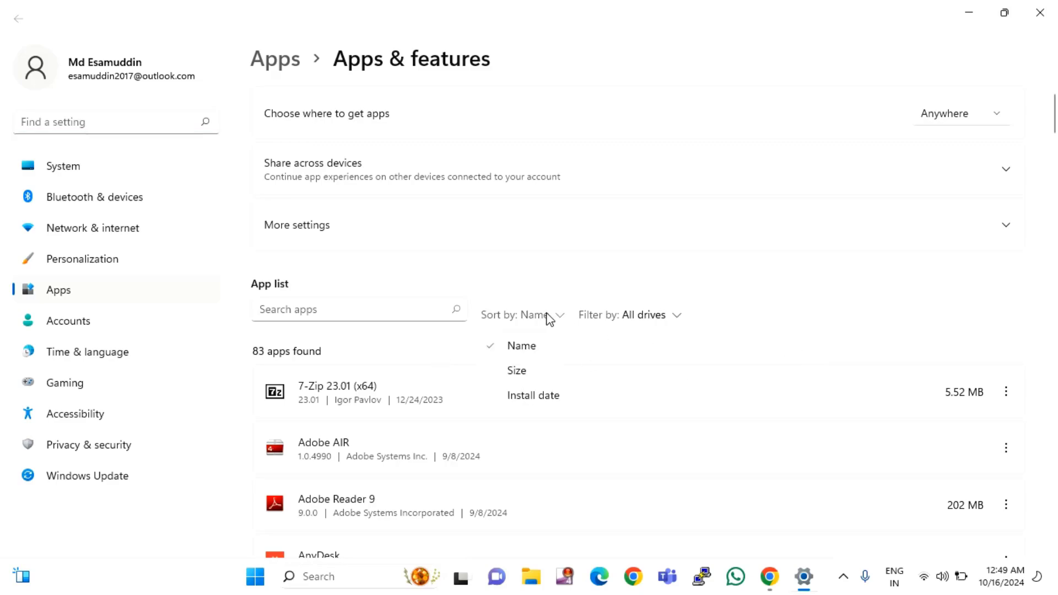
{"action": "left_click", "coordinate": [517, 371]}
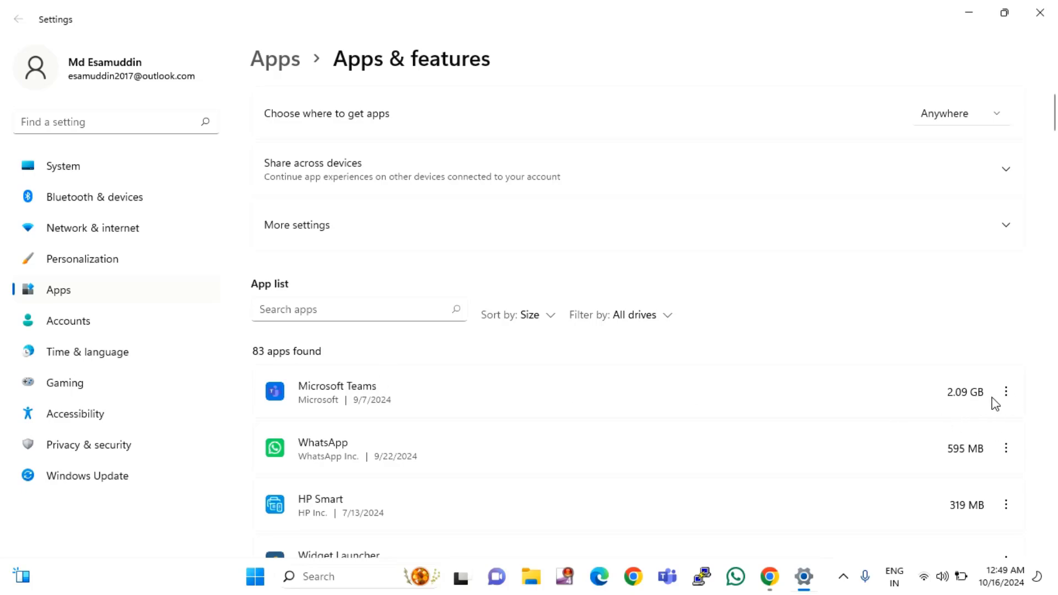
Step: Check where Microsoft Teams and Roblox can be uninstalled in the app list without removing them, and close Settings
{"action": "left_click", "coordinate": [1007, 393]}
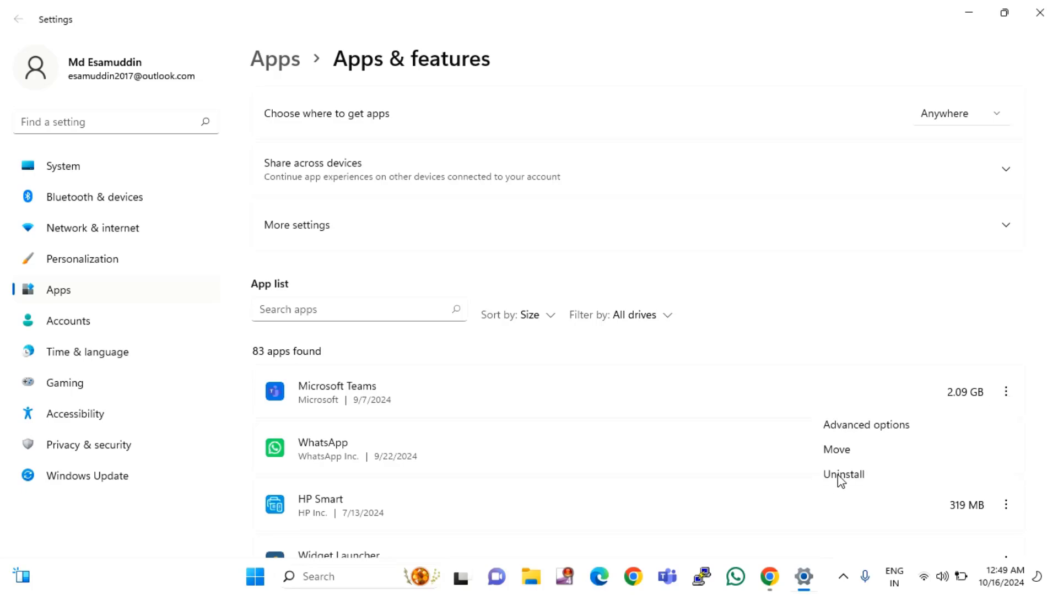
{"action": "left_click", "coordinate": [825, 303]}
{"action": "scroll", "coordinate": [825, 301], "scroll_direction": "down", "scroll_amount": 1}
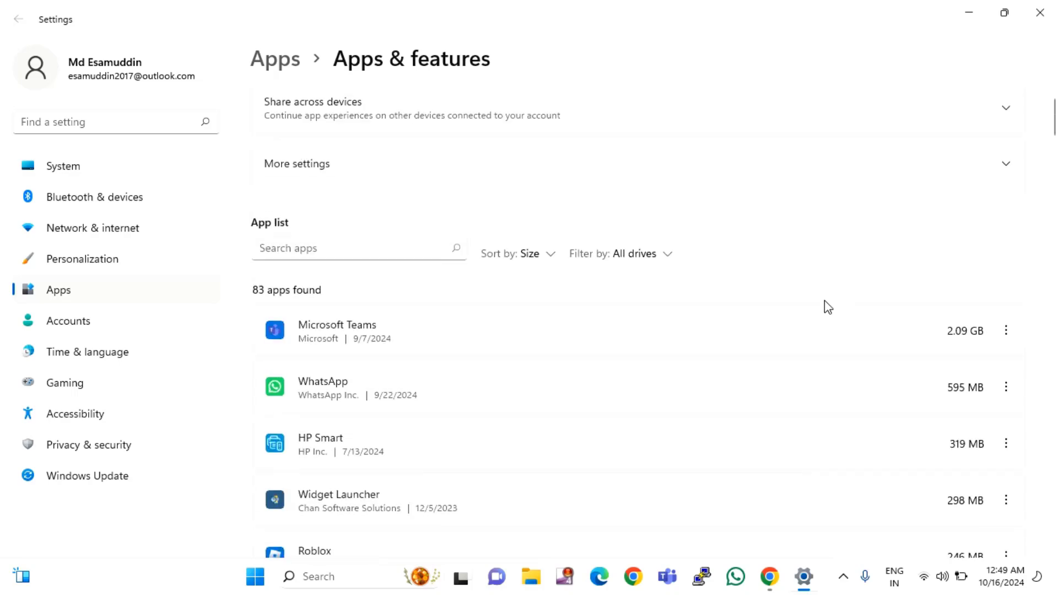
{"action": "scroll", "coordinate": [456, 359], "scroll_direction": "down", "scroll_amount": 4}
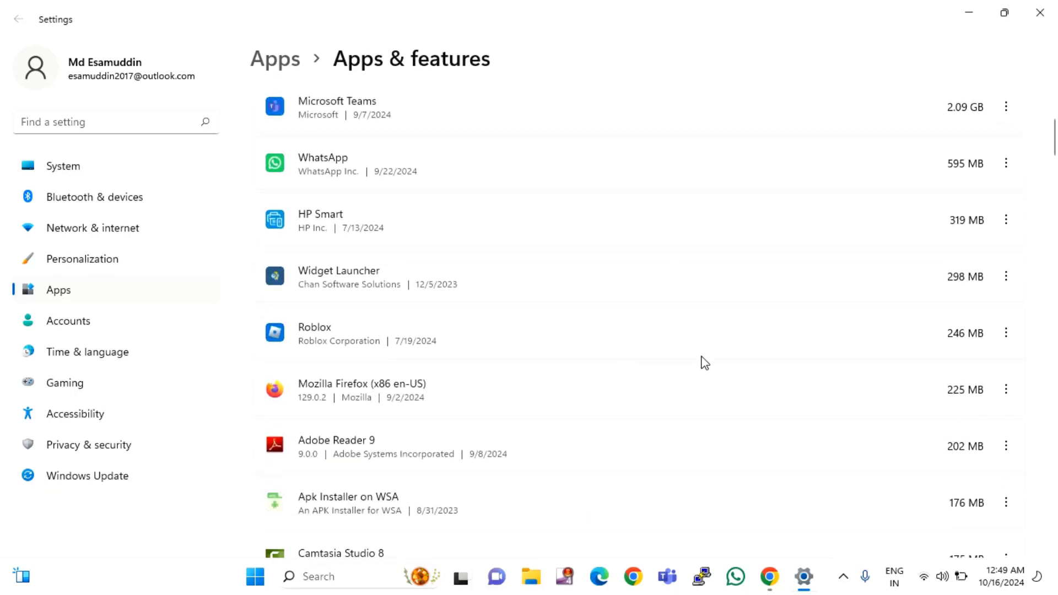
{"action": "left_click", "coordinate": [1006, 334]}
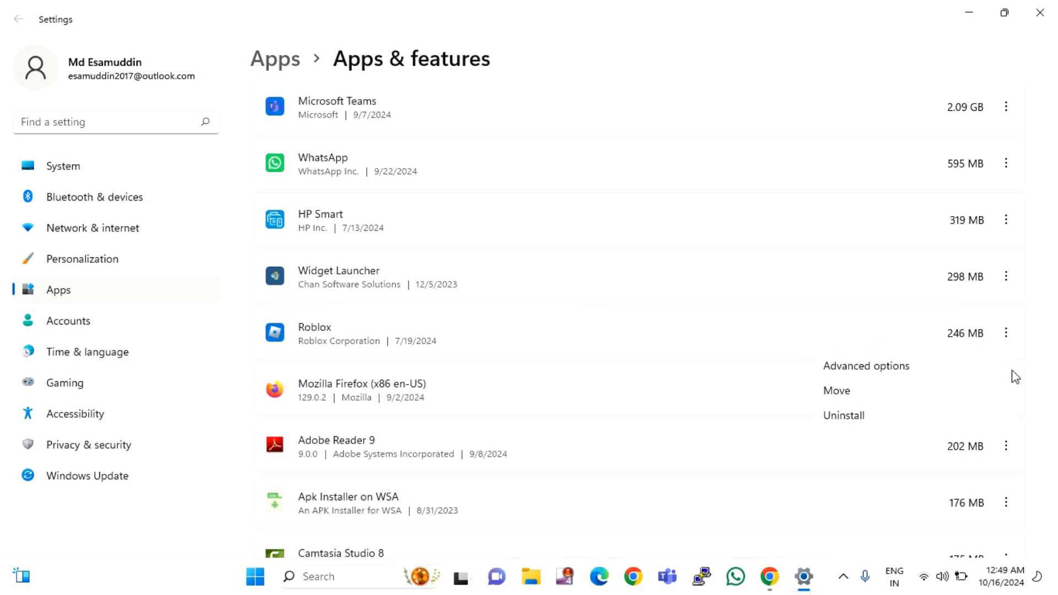
{"action": "left_click", "coordinate": [1050, 320]}
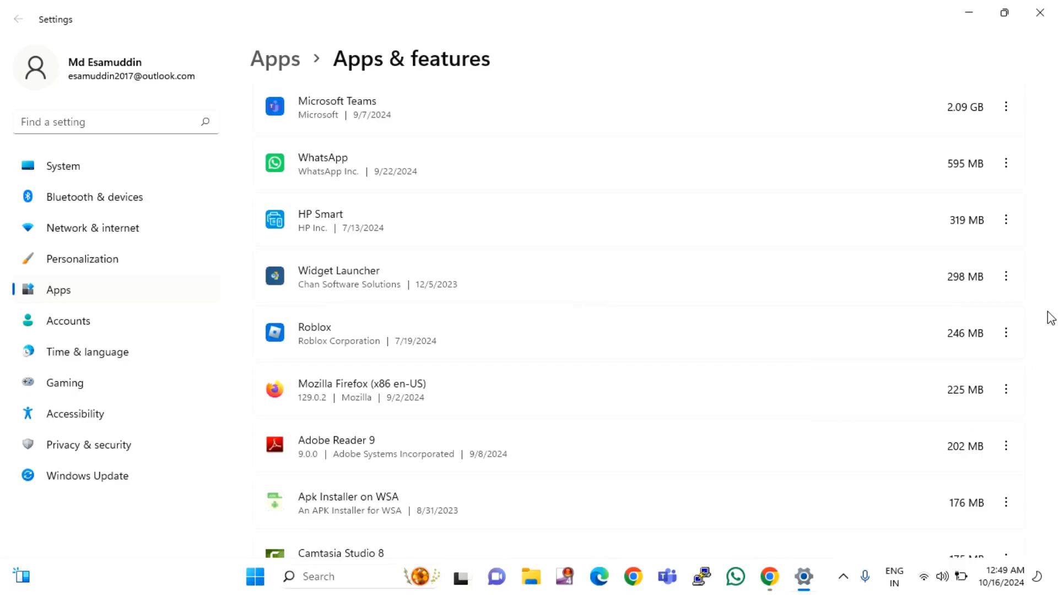
{"action": "left_click", "coordinate": [1040, 12]}
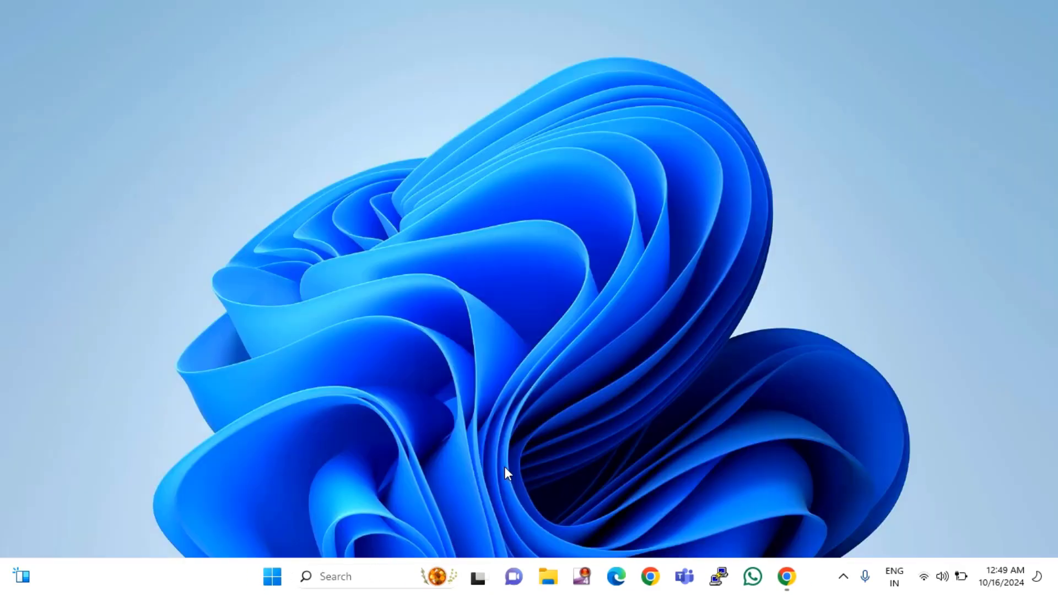